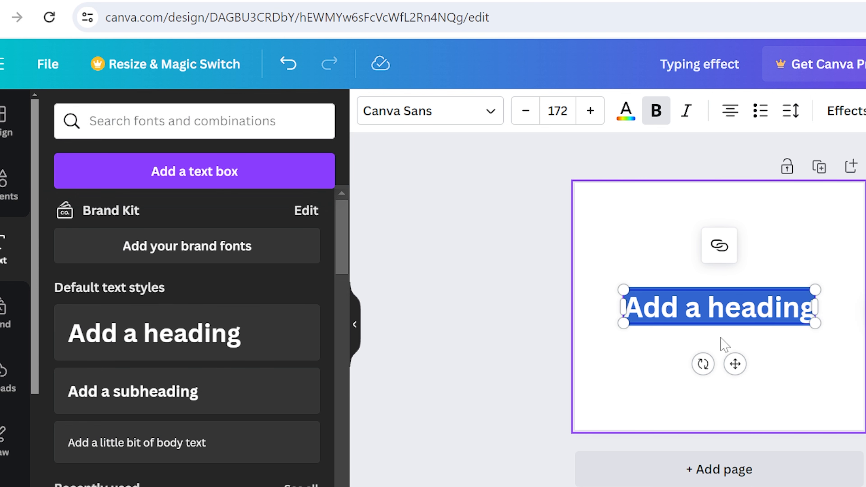
# - Replace the heading's placeholder text with "C" and enlarge the letter to about font size 523
pyautogui.press('BackSpace')
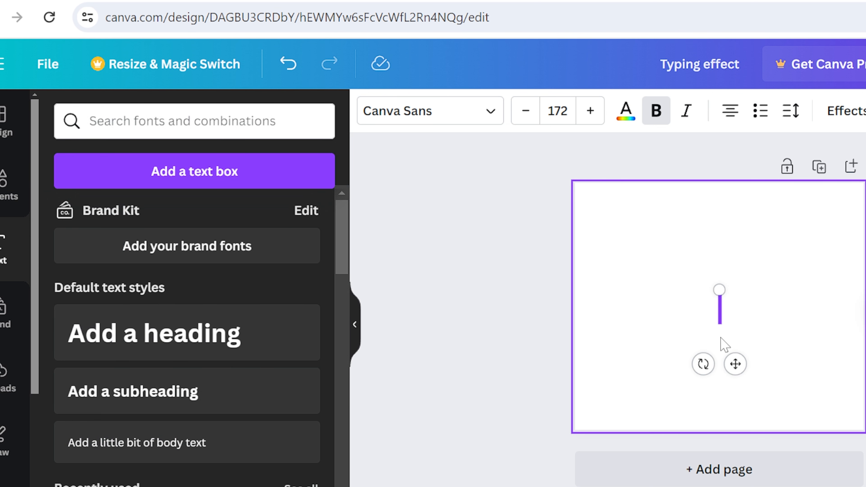
pyautogui.write('C')
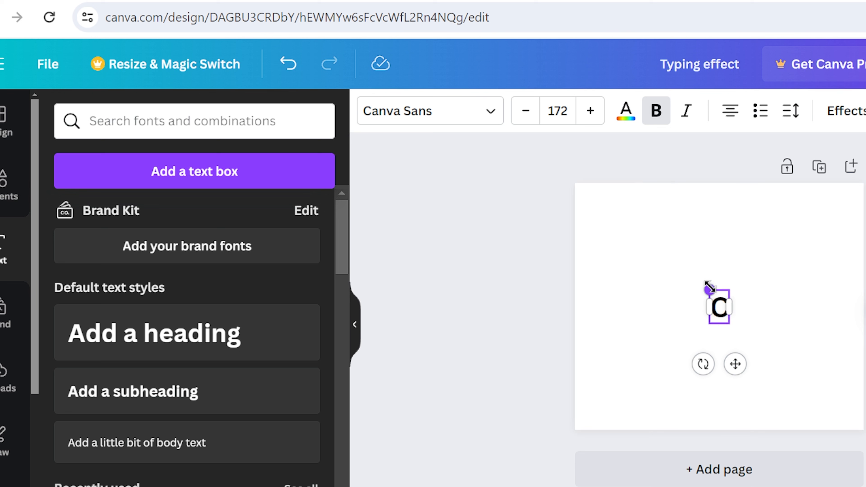
pyautogui.moveTo(710, 291); pyautogui.dragTo(640, 252)
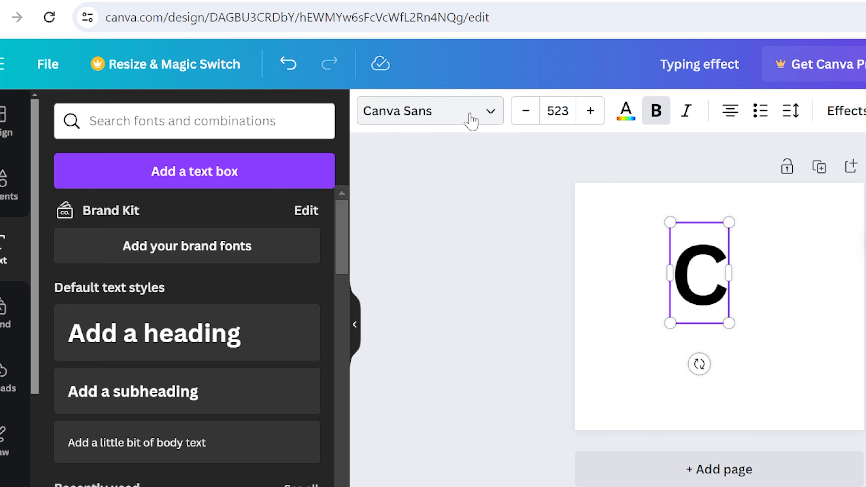
# - Change the letter C's font to League Spartan and enlarge it to about size 951
pyautogui.click(468, 119)
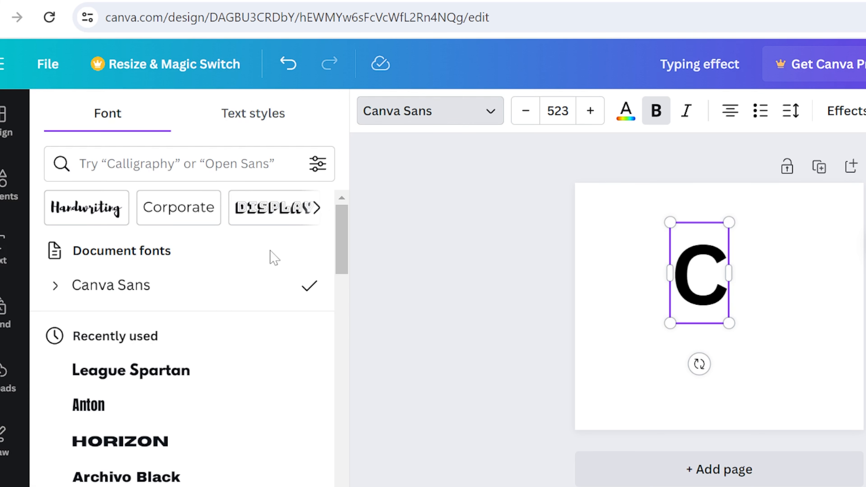
pyautogui.click(164, 383)
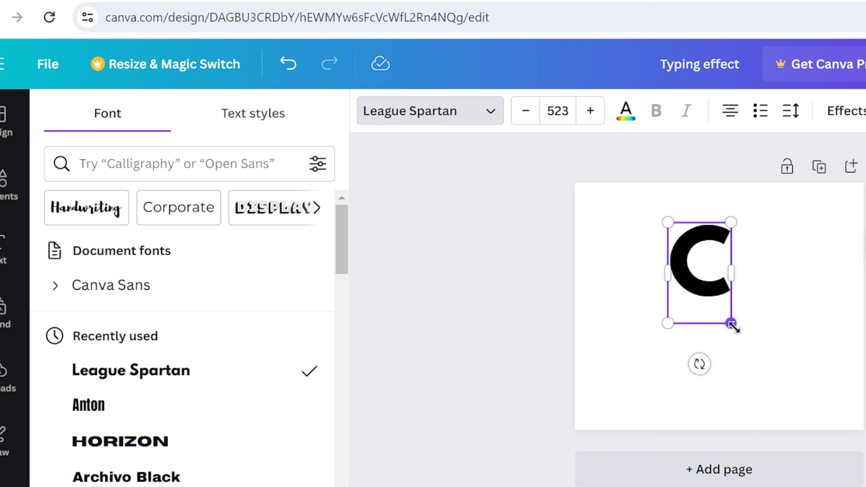
pyautogui.moveTo(733, 327); pyautogui.dragTo(785, 409)
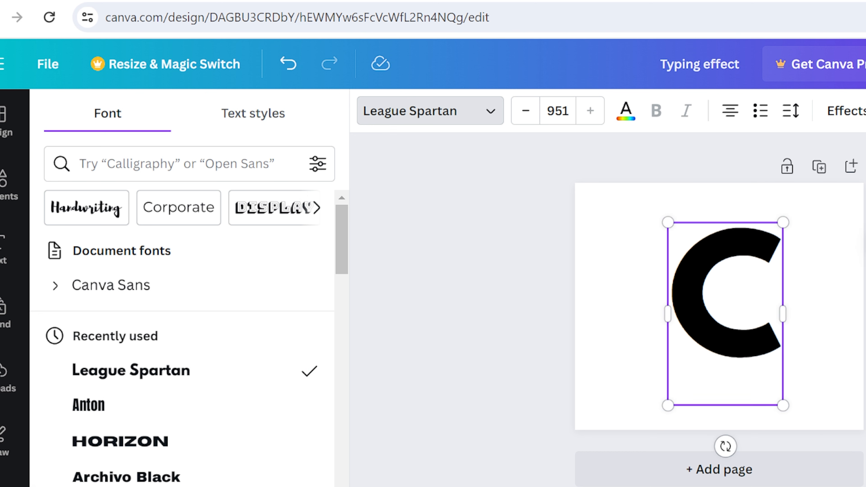
pyautogui.press('Return')
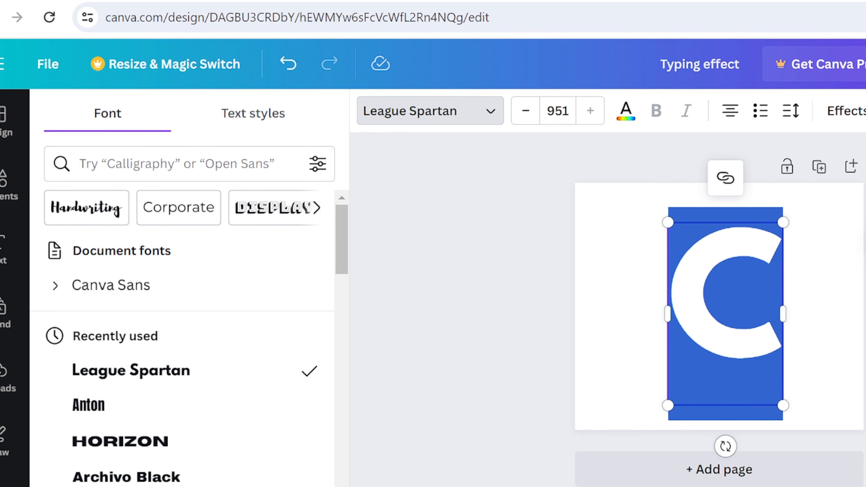
pyautogui.press('Escape')
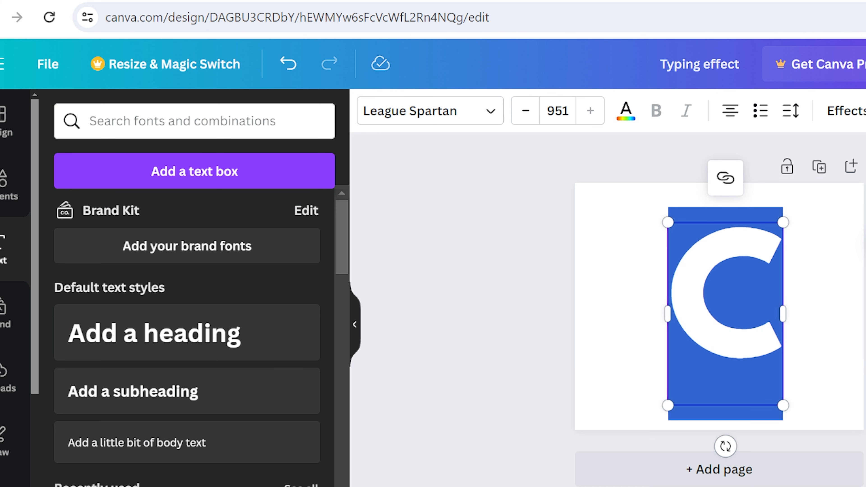
pyautogui.press('Escape')
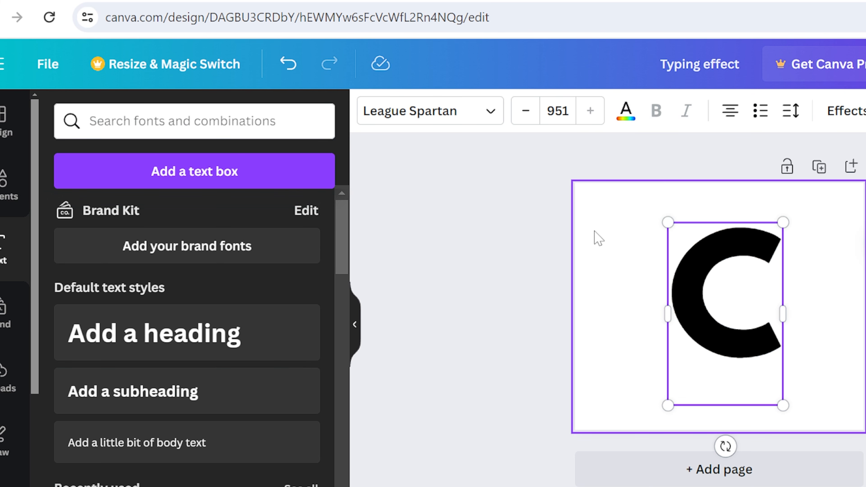
# - Set the page background to the solid yellow #ffde59 after trying a grey gradient and lime green
pyautogui.click(595, 239)
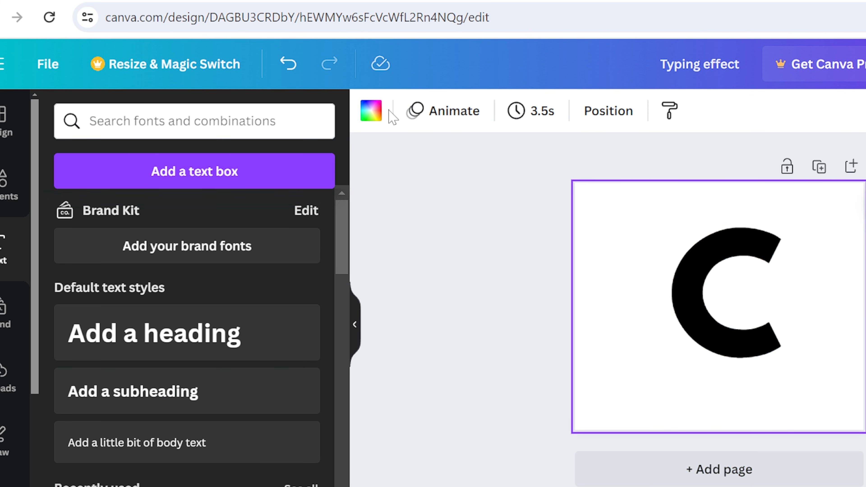
pyautogui.click(377, 118)
pyautogui.scroll(-10, 180, 392)
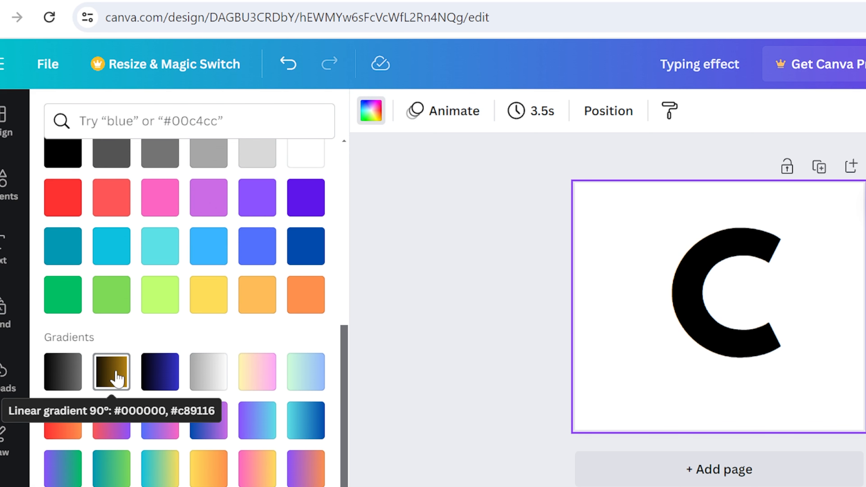
pyautogui.click(208, 372)
pyautogui.scroll(5, 270, 277)
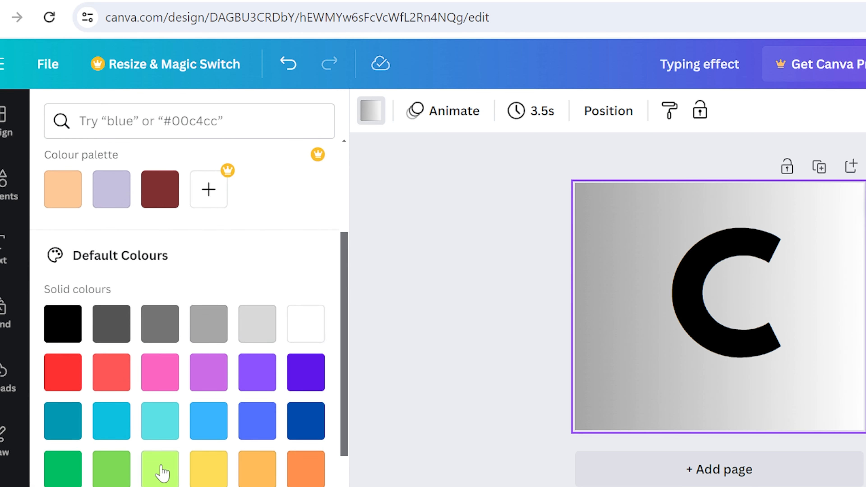
pyautogui.click(161, 473)
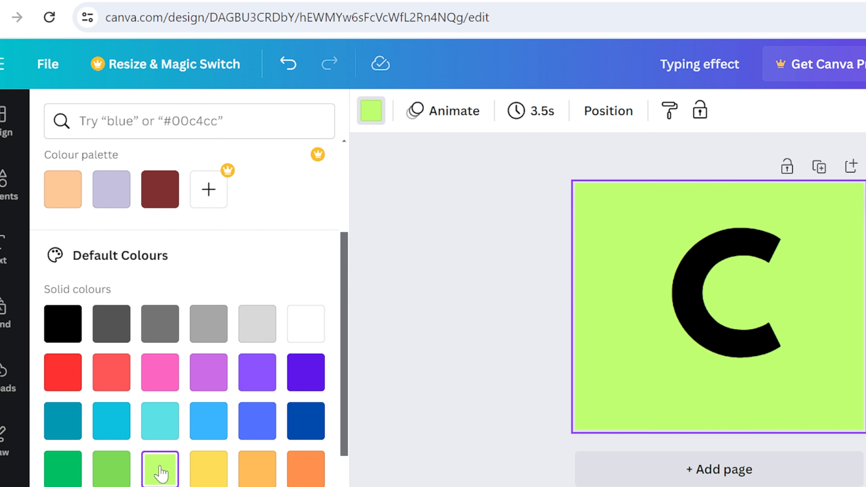
pyautogui.click(209, 471)
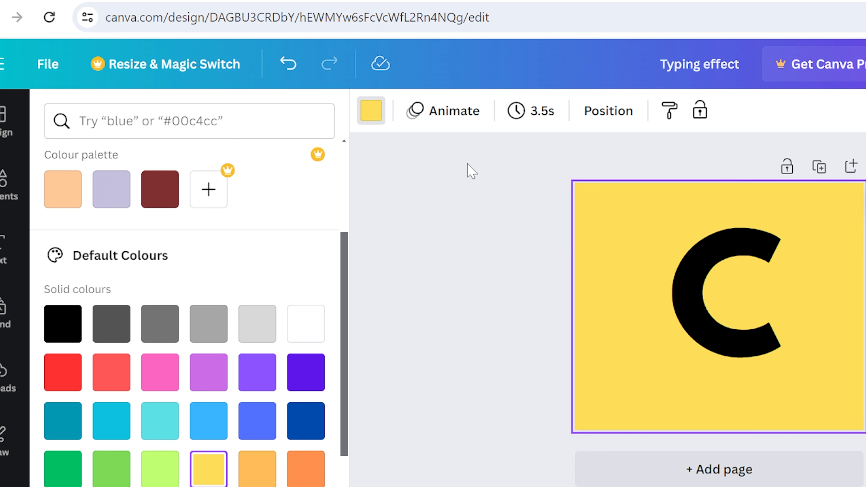
pyautogui.click(470, 170)
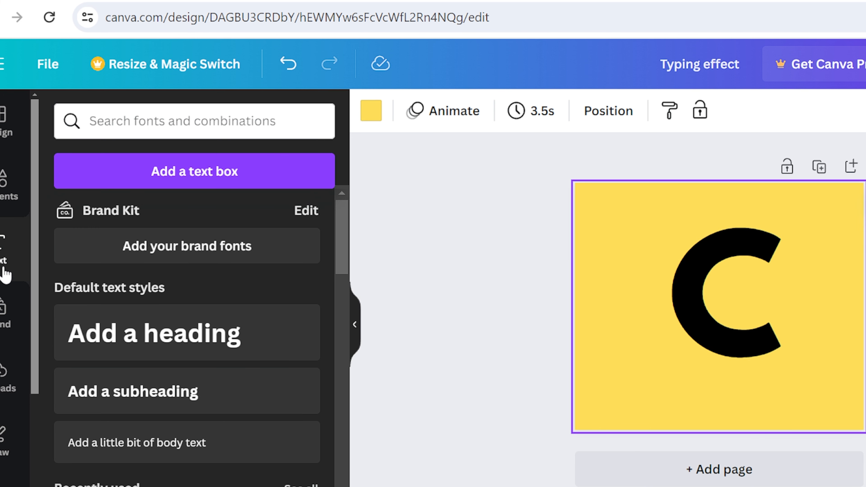
# - Search the elements for "SHAPES" and add a plain square to the page
pyautogui.click(3, 202)
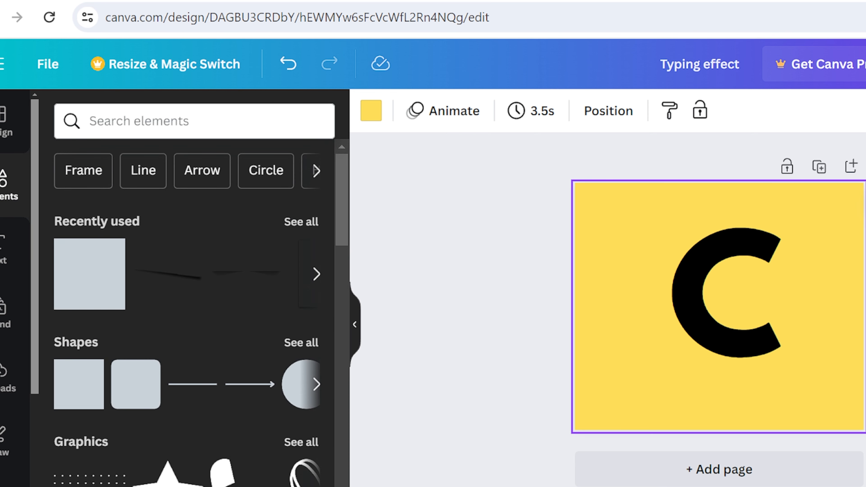
pyautogui.click(164, 121)
pyautogui.write('SHA')
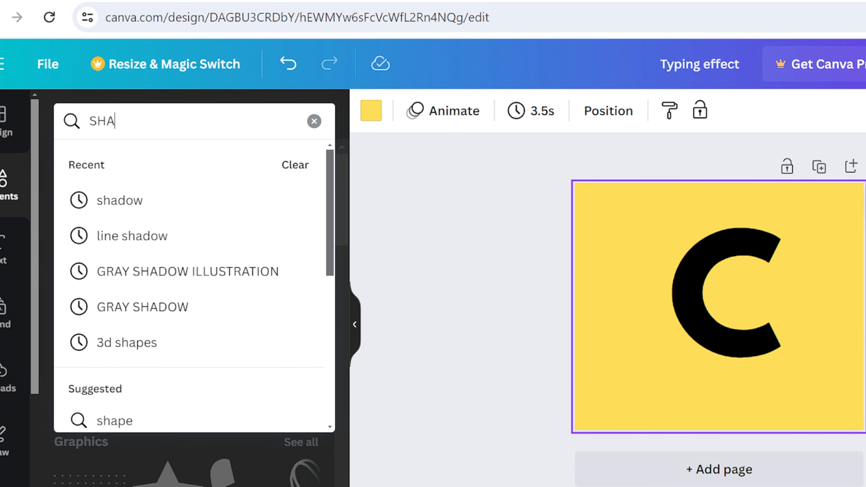
pyautogui.write('PES')
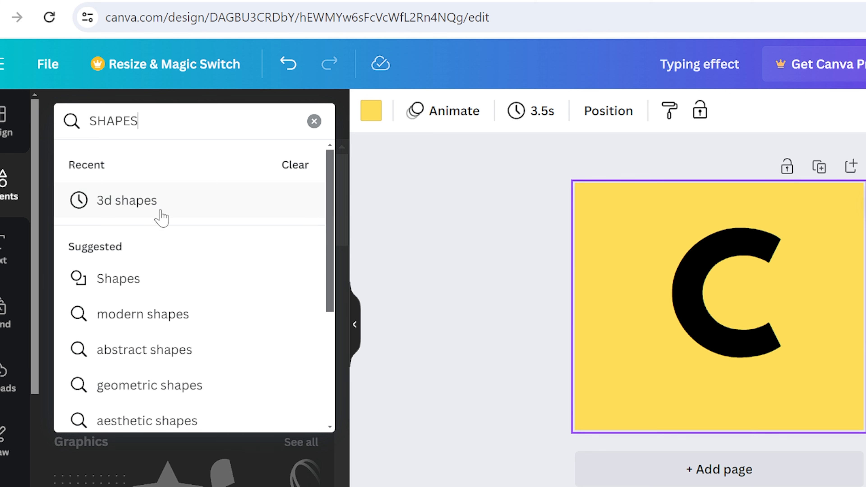
pyautogui.scroll(-3, 214, 345)
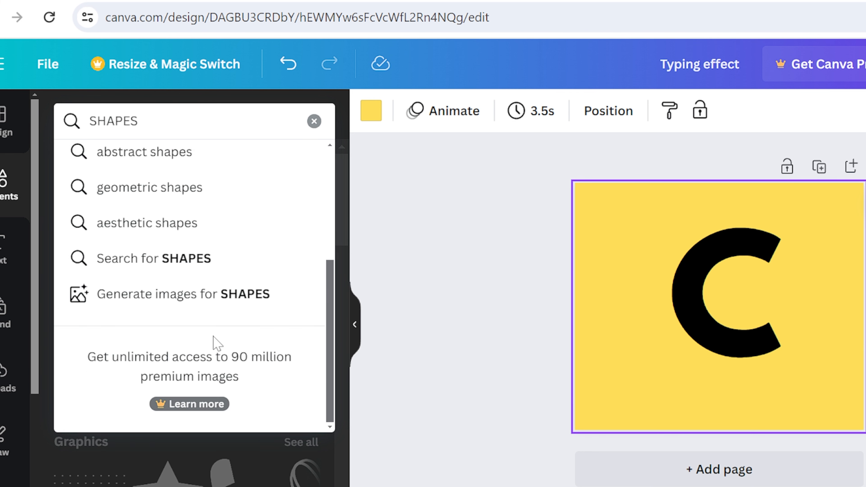
pyautogui.click(201, 266)
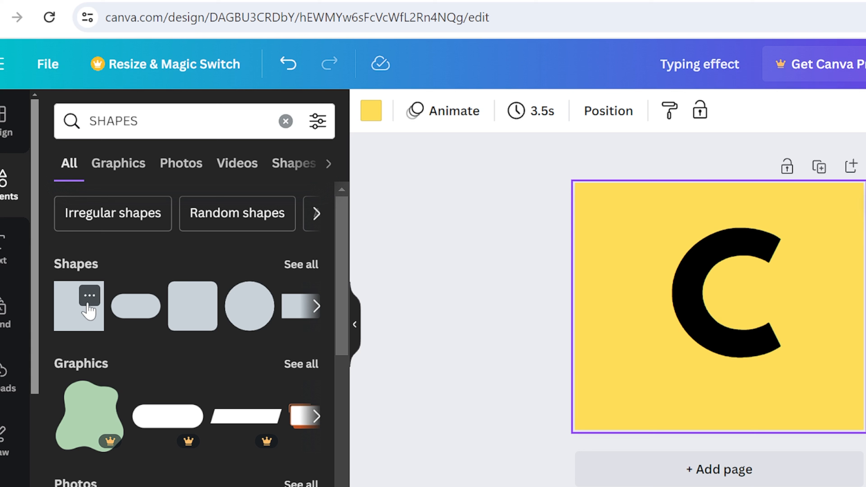
pyautogui.click(86, 324)
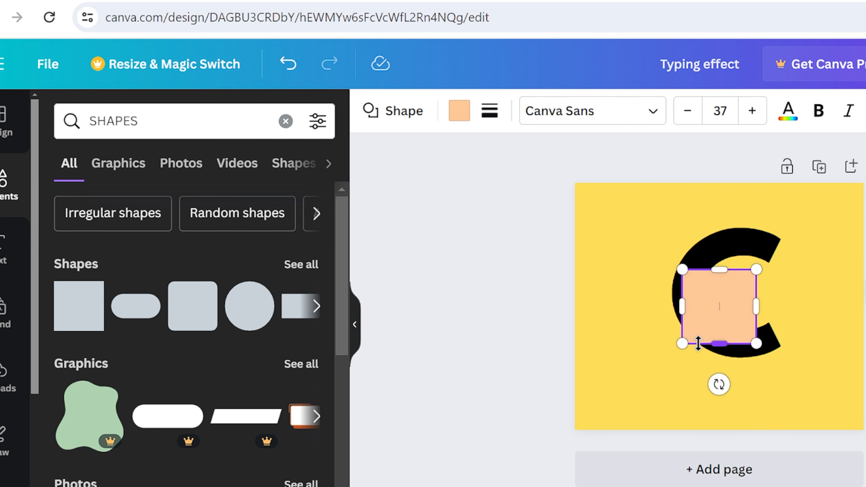
# - Stretch the square into a tall rectangle, tilt it diagonally, and place it over the lower-left part of the C
pyautogui.moveTo(717, 344); pyautogui.dragTo(720, 407)
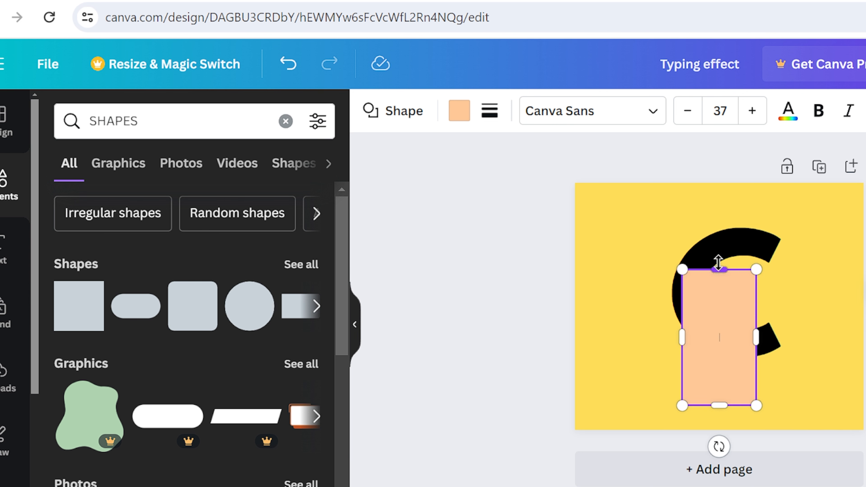
pyautogui.moveTo(718, 263); pyautogui.dragTo(719, 191)
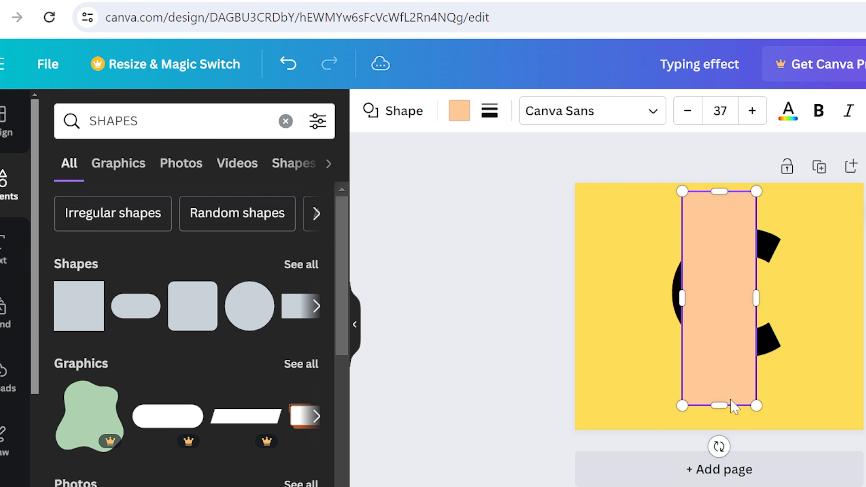
pyautogui.moveTo(719, 447); pyautogui.dragTo(805, 419)
pyautogui.moveTo(727, 304); pyautogui.dragTo(675, 323)
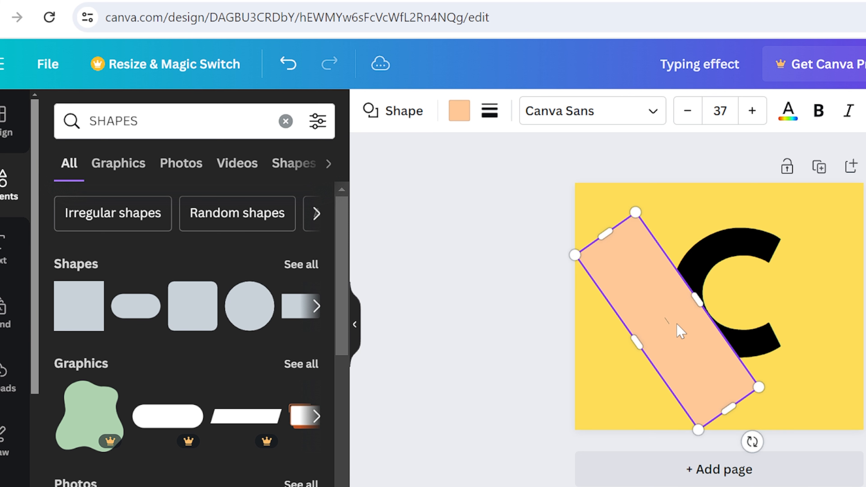
# - Fill the tilted rectangle with the background's yellow #ffde59
pyautogui.click(460, 125)
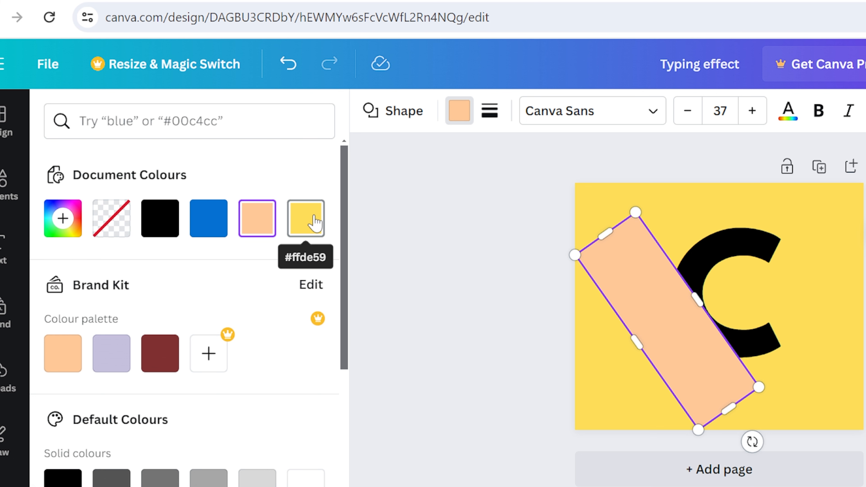
pyautogui.click(315, 222)
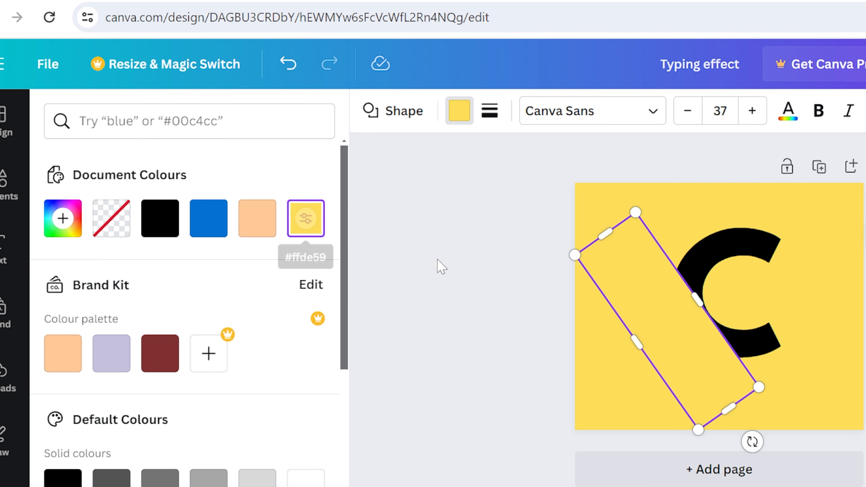
pyautogui.press('Escape')
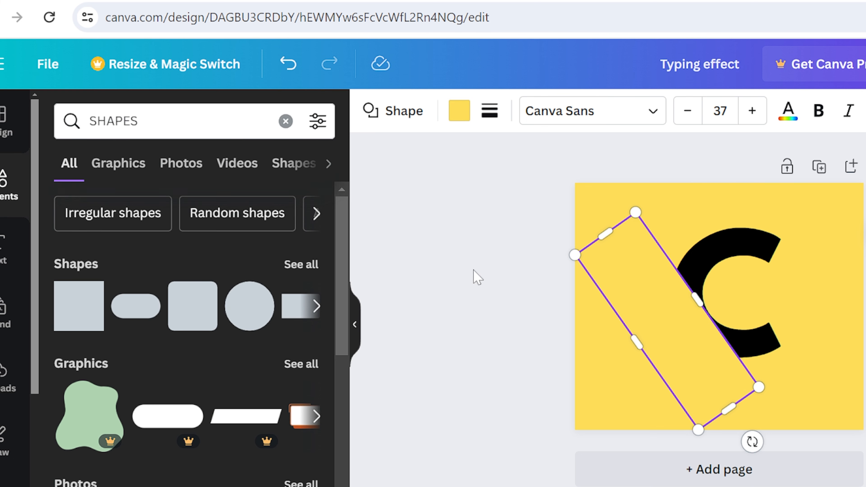
# - Search the elements for "shadow" and show all the matching graphics
pyautogui.click(9, 193)
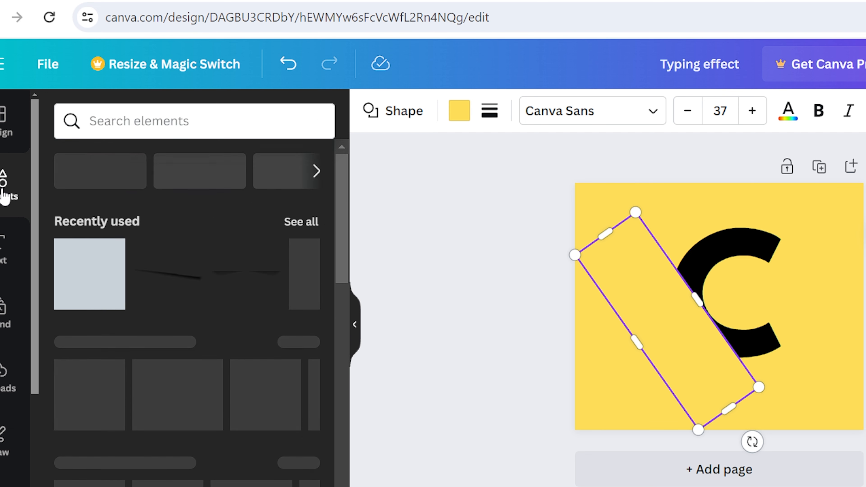
pyautogui.click(160, 131)
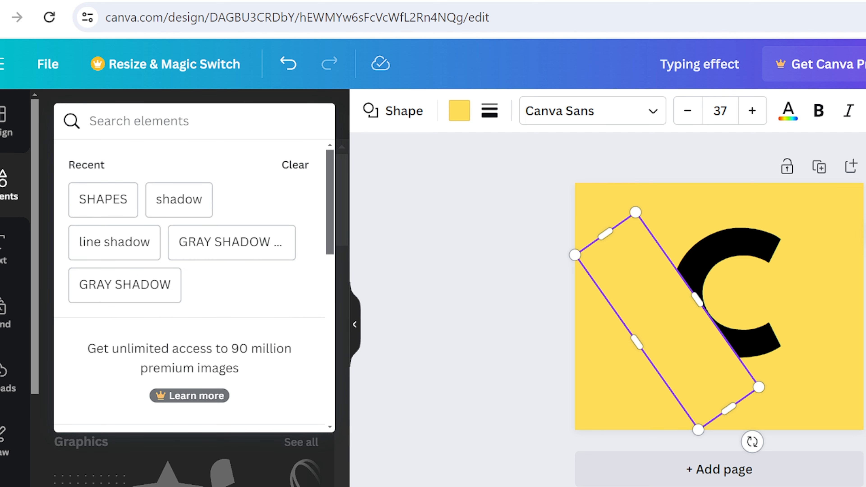
pyautogui.write('SHADOW')
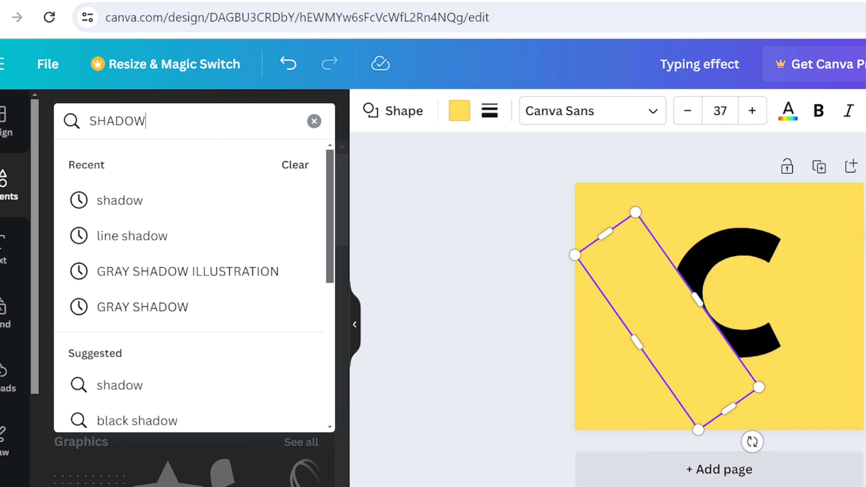
pyautogui.click(133, 204)
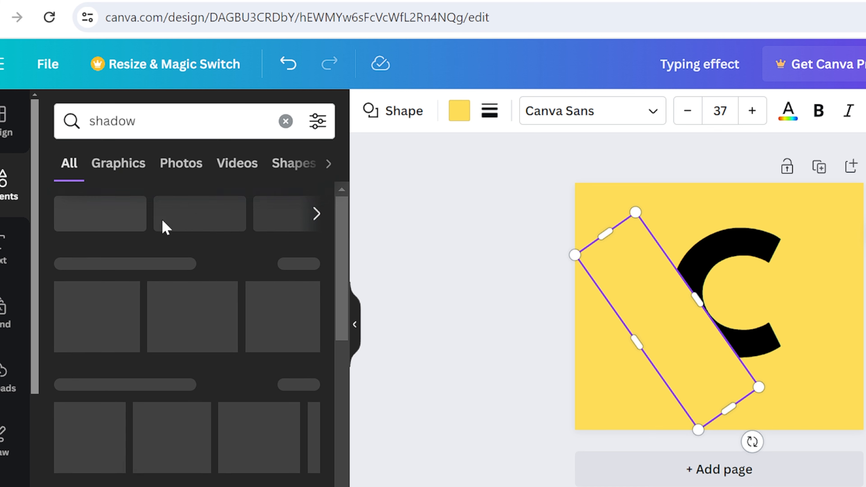
pyautogui.click(293, 264)
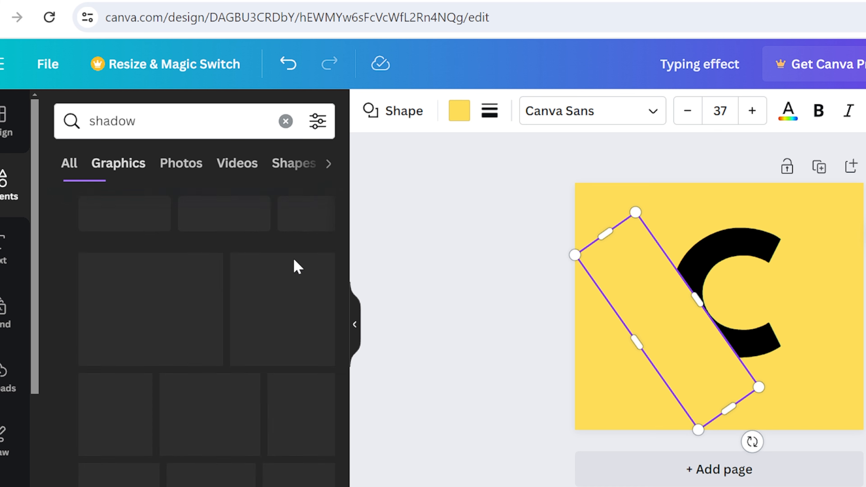
# - Find the thin horizontal shadow graphic with two darker ends among the results and add it to the page
pyautogui.scroll(-5, 265, 465)
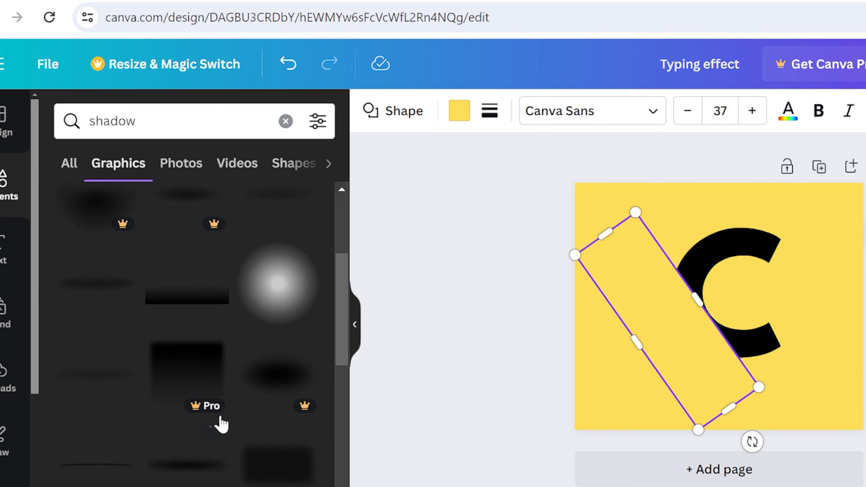
pyautogui.scroll(-5, 222, 422)
pyautogui.scroll(-5, 223, 424)
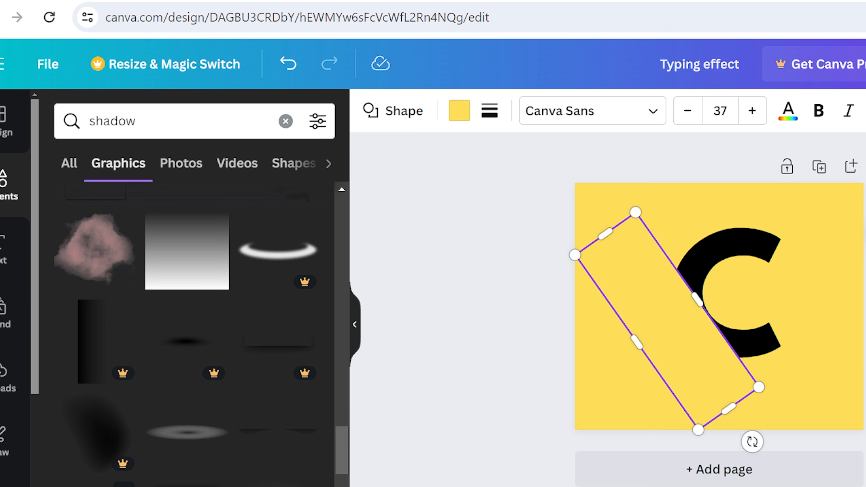
pyautogui.scroll(-2, 155, 481)
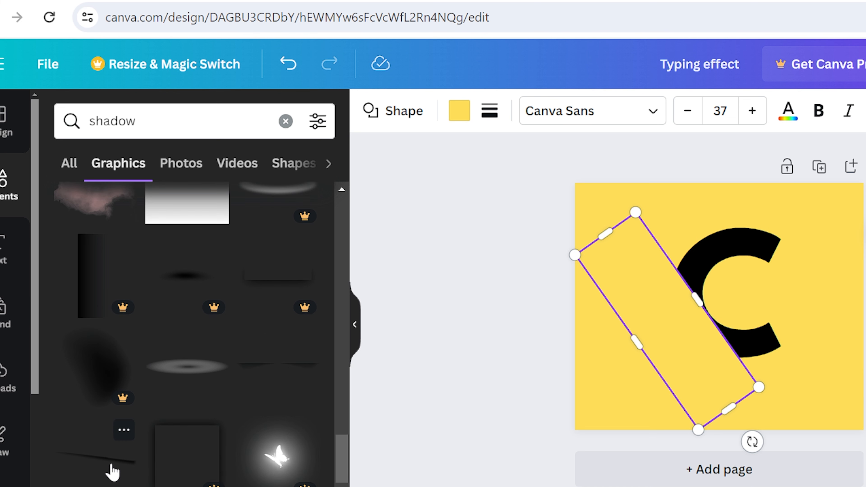
pyautogui.click(113, 472)
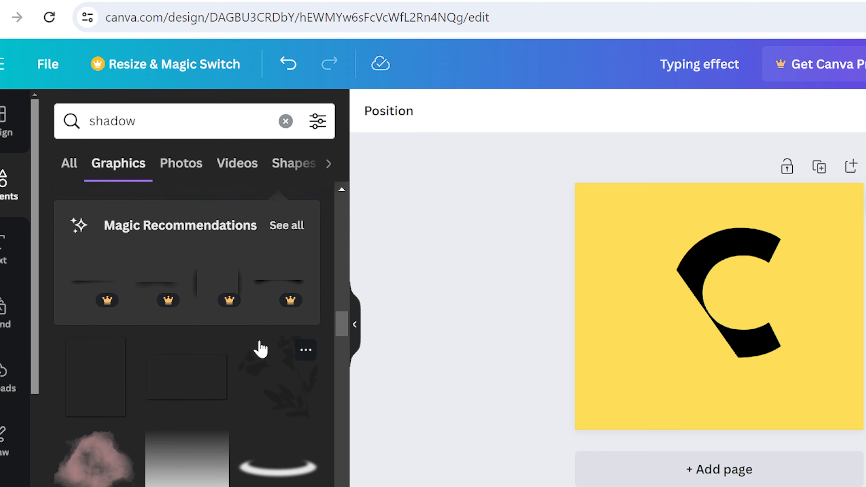
pyautogui.scroll(-4, 261, 348)
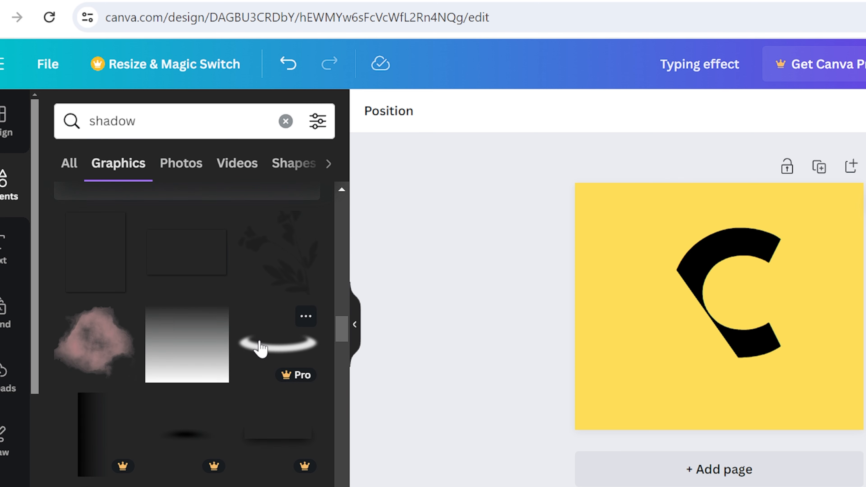
pyautogui.scroll(-4, 261, 348)
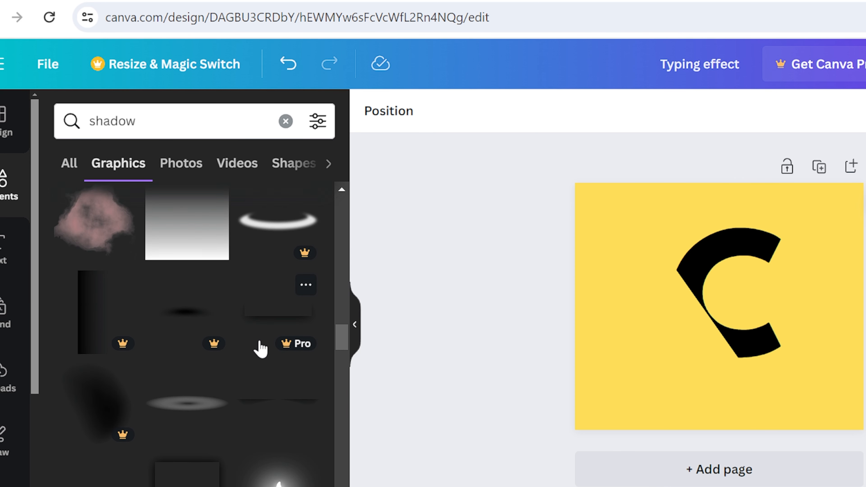
pyautogui.click(267, 392)
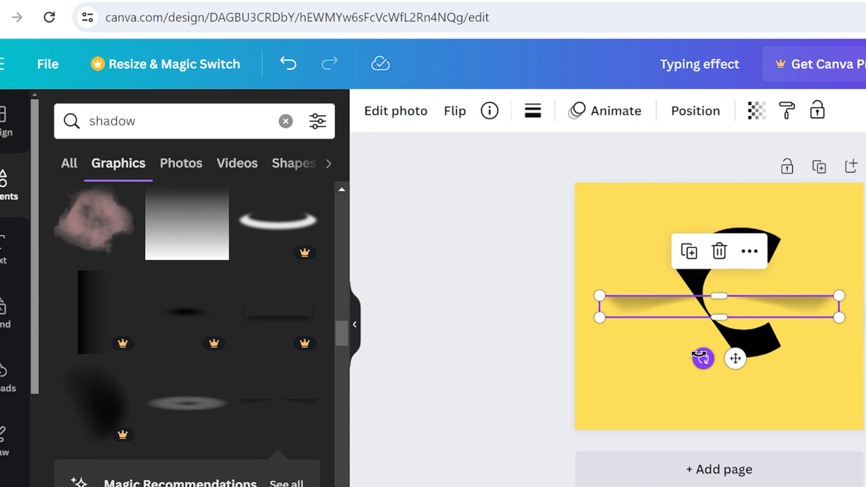
# - Tilt the shadow graphic to match the C's diagonal cut, thicken it slightly, and move it alongside the cut edge
pyautogui.moveTo(701, 356); pyautogui.dragTo(641, 353)
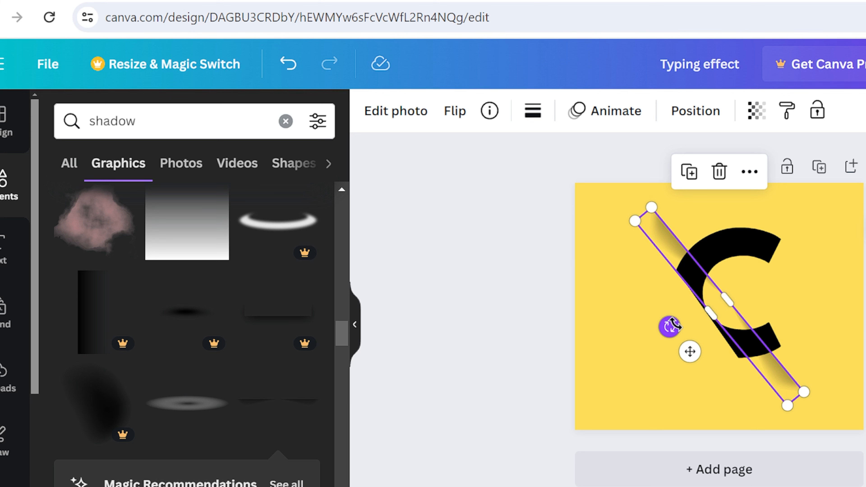
pyautogui.moveTo(670, 327)
pyautogui.mouseDown()
pyautogui.moveTo(681, 325)
pyautogui.moveTo(662, 328)
pyautogui.mouseUp()
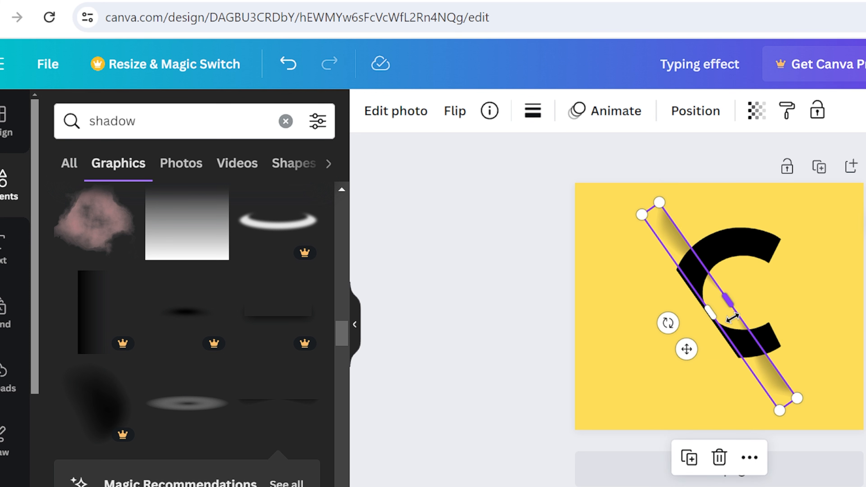
pyautogui.moveTo(732, 318)
pyautogui.mouseDown()
pyautogui.moveTo(716, 325)
pyautogui.moveTo(734, 314)
pyautogui.mouseUp()
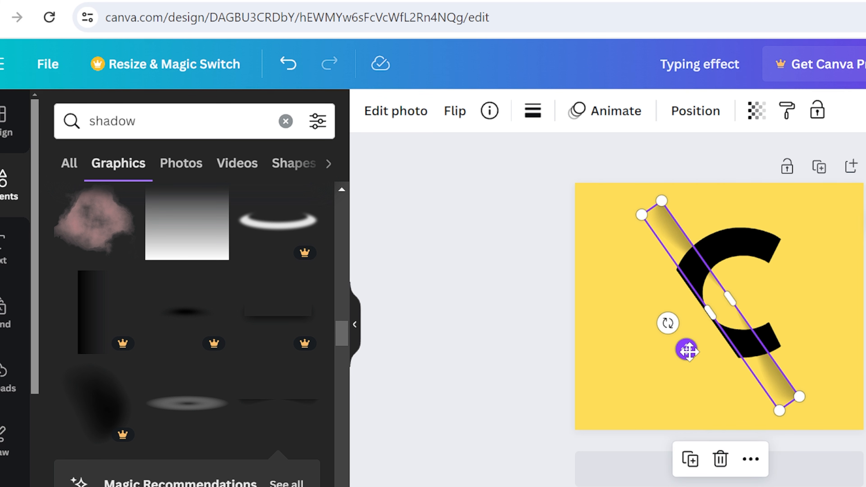
pyautogui.moveTo(687, 350); pyautogui.dragTo(661, 356)
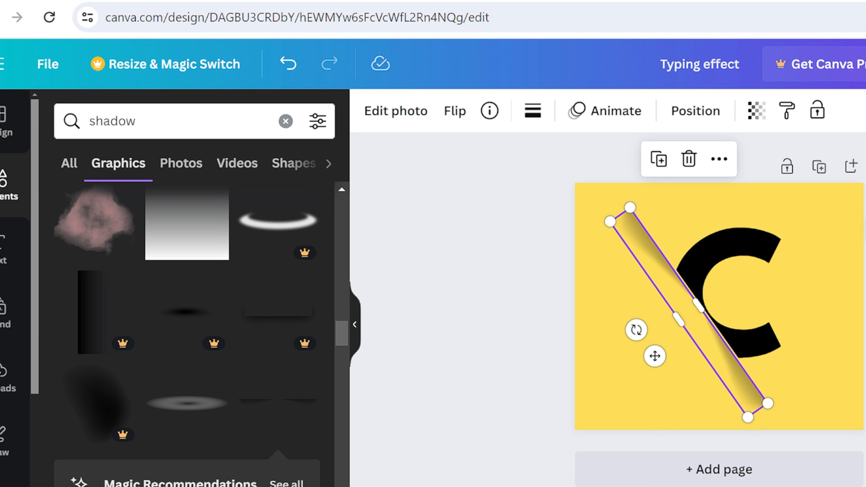
pyautogui.press('Escape')
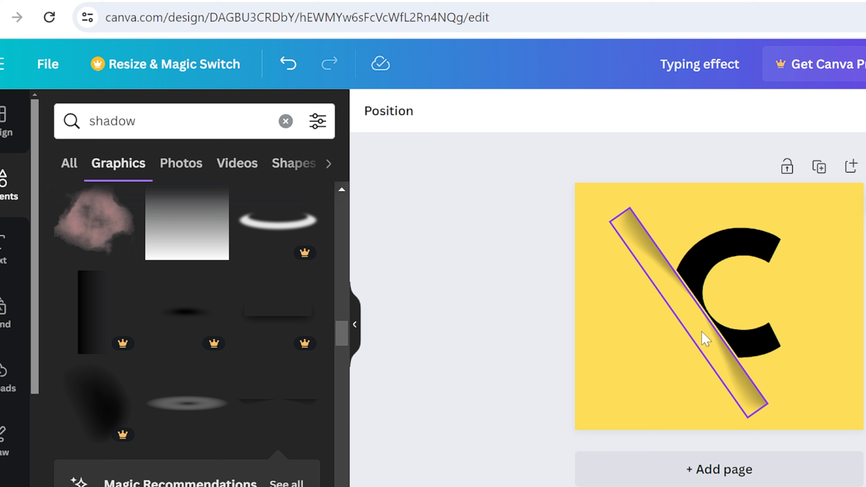
# - Fine-tune the shadow's angle and position so its straight edge follows the C's diagonal cut
pyautogui.click(705, 339)
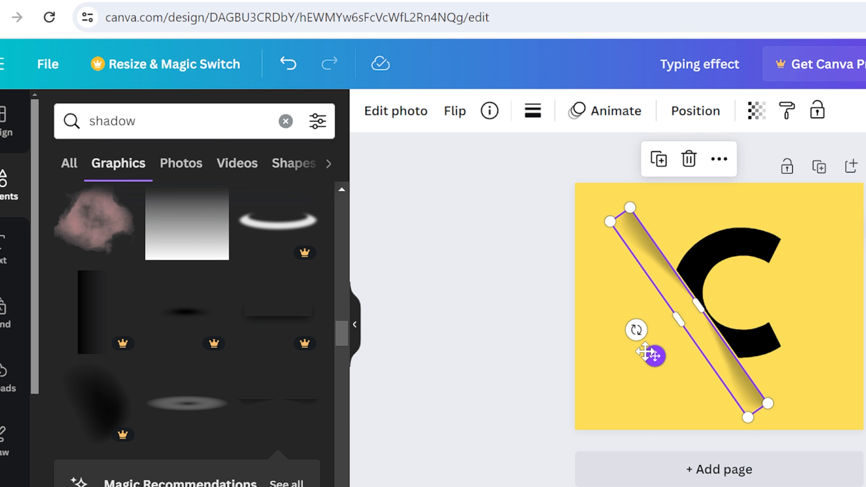
pyautogui.moveTo(637, 330); pyautogui.dragTo(581, 368)
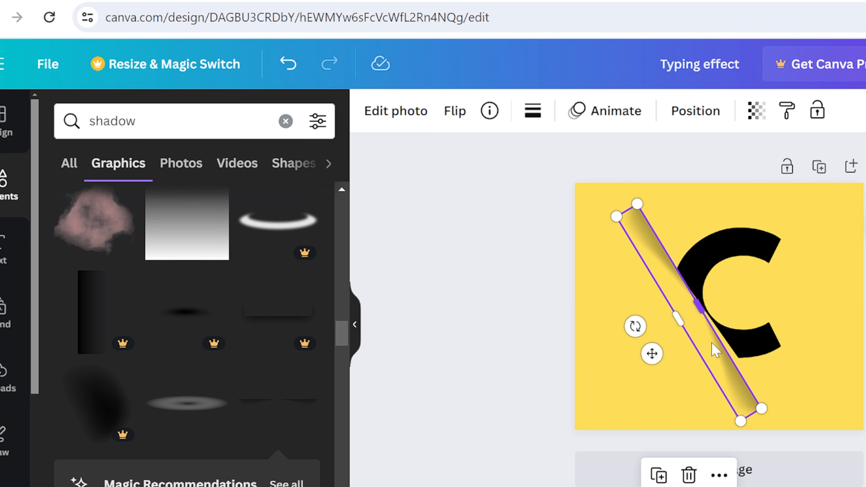
pyautogui.moveTo(709, 348); pyautogui.dragTo(711, 347)
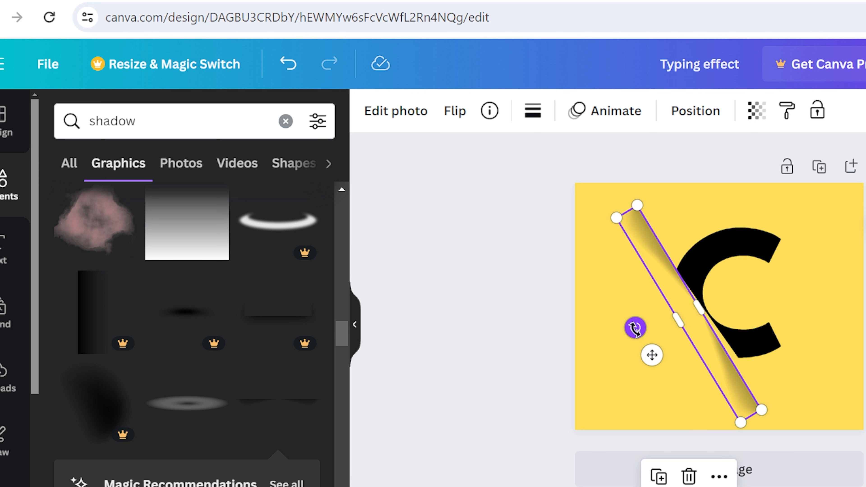
pyautogui.moveTo(635, 328)
pyautogui.mouseDown()
pyautogui.moveTo(644, 329)
pyautogui.moveTo(636, 331)
pyautogui.mouseUp()
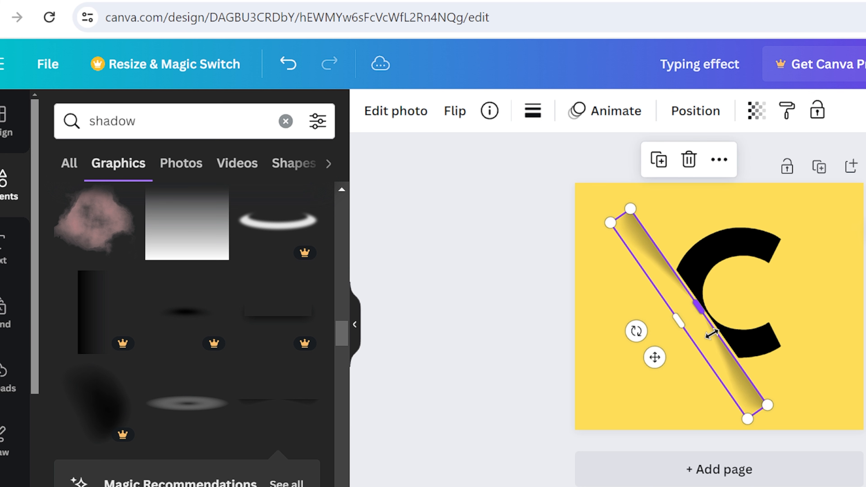
pyautogui.moveTo(711, 352); pyautogui.dragTo(712, 343)
pyautogui.press('Escape')
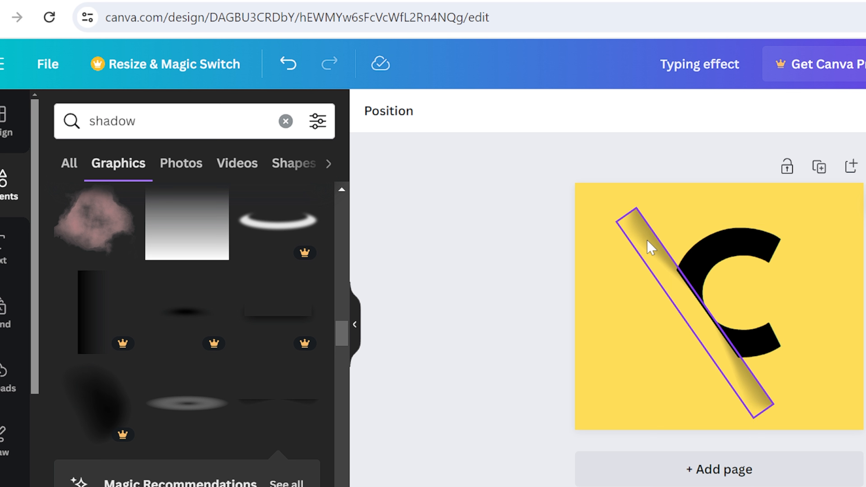
# - Enlarge the shadow past the page's upper and lower edges and realign it with the C's diagonal cut
pyautogui.click(650, 248)
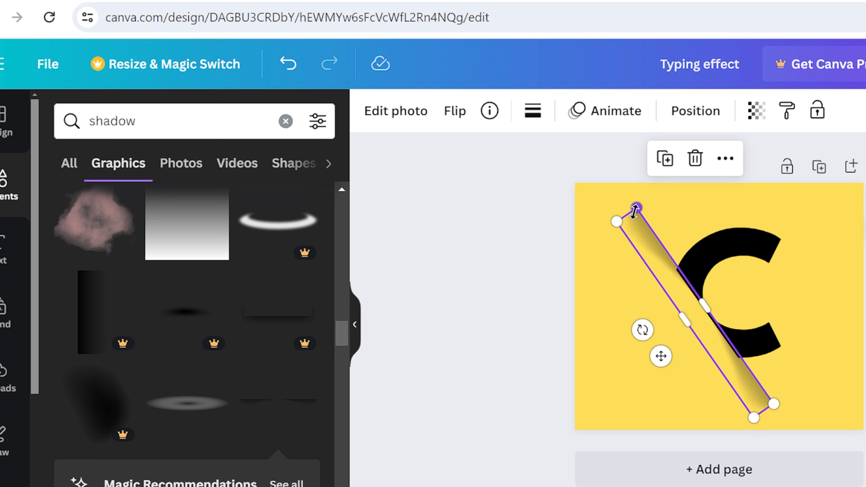
pyautogui.moveTo(637, 209); pyautogui.dragTo(616, 172)
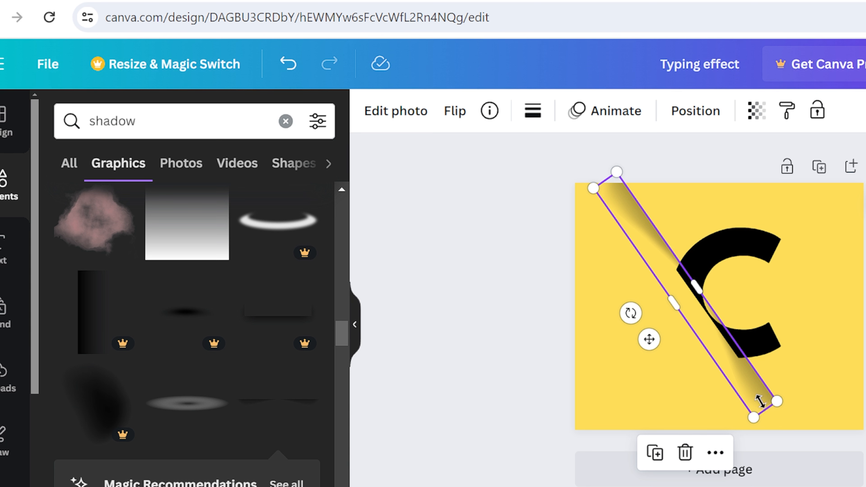
pyautogui.moveTo(777, 401); pyautogui.dragTo(798, 433)
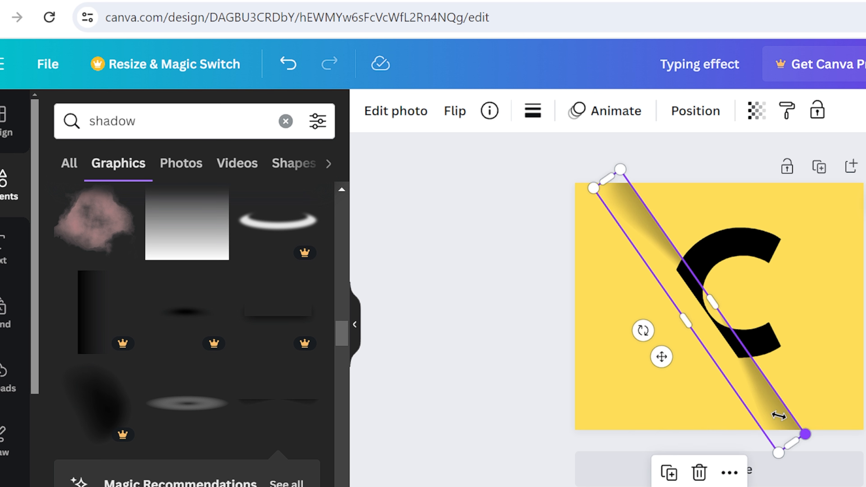
pyautogui.moveTo(710, 335); pyautogui.dragTo(700, 340)
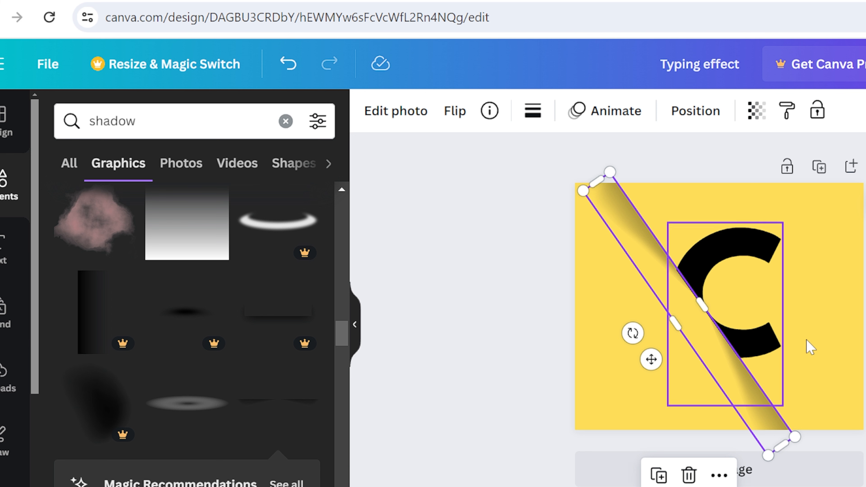
pyautogui.click(865, 349)
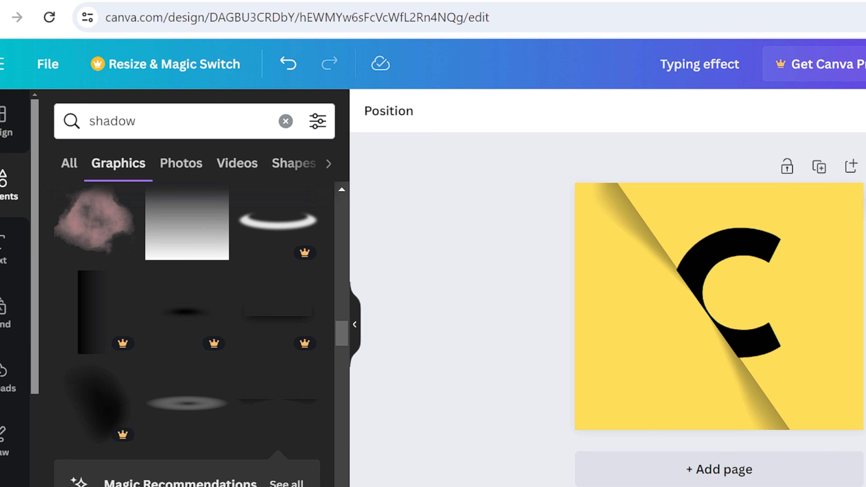